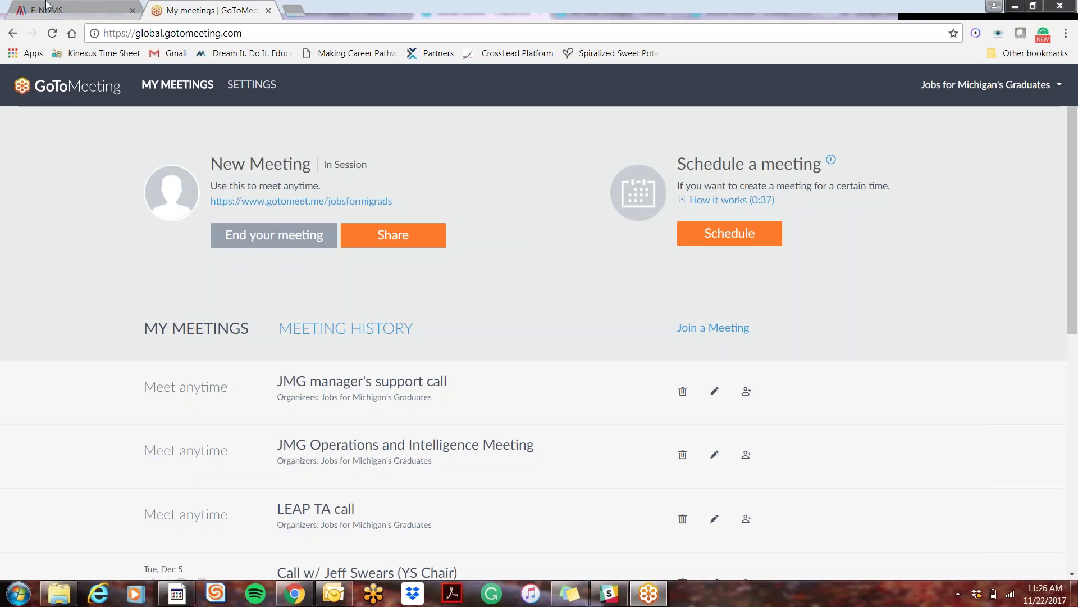
Switch from the GoToMeeting page to the E-NDMS home page
{"action": "left_click", "coordinate": [49, 8]}
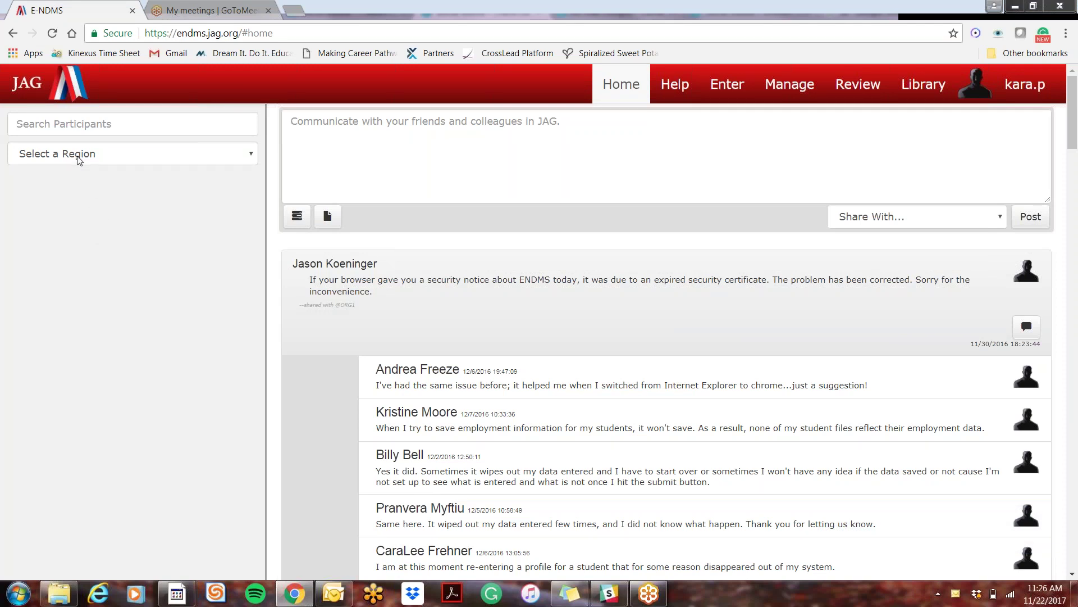
Select the Kinexus region, MI995-Jackson College (CSP) school and Out-of-School Active 2016-2017 roster
{"action": "left_click", "coordinate": [78, 155]}
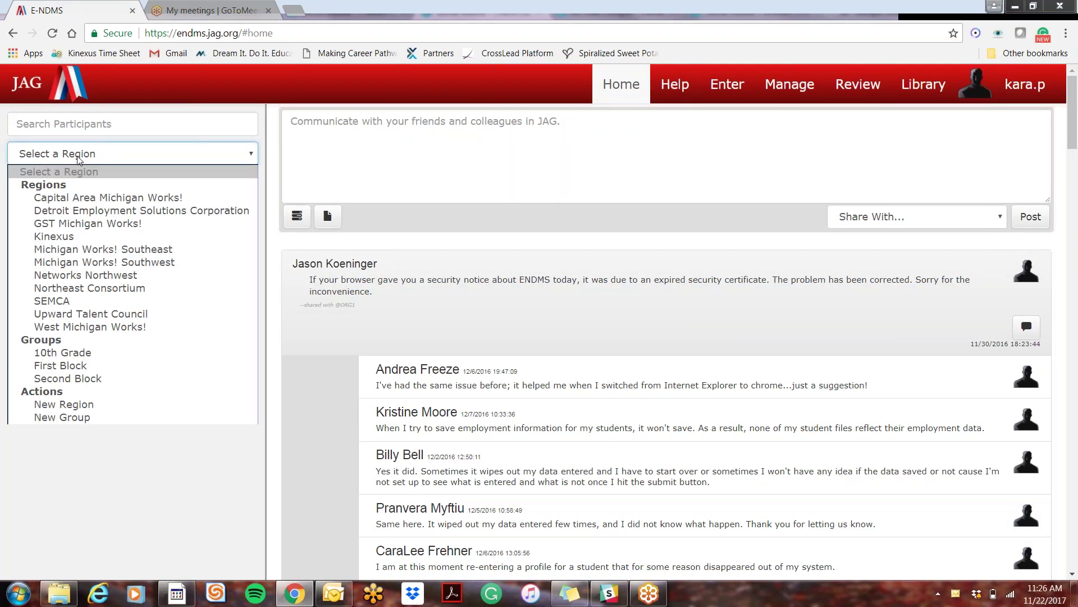
{"action": "left_click", "coordinate": [81, 241]}
{"action": "left_click", "coordinate": [69, 179]}
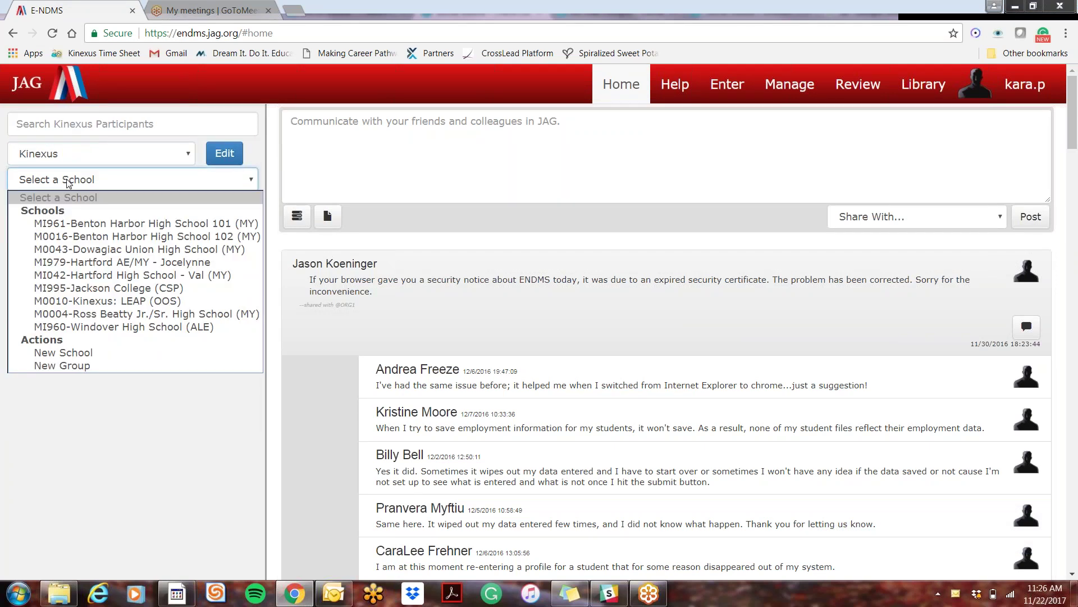
{"action": "left_click", "coordinate": [85, 288]}
{"action": "left_click", "coordinate": [73, 205]}
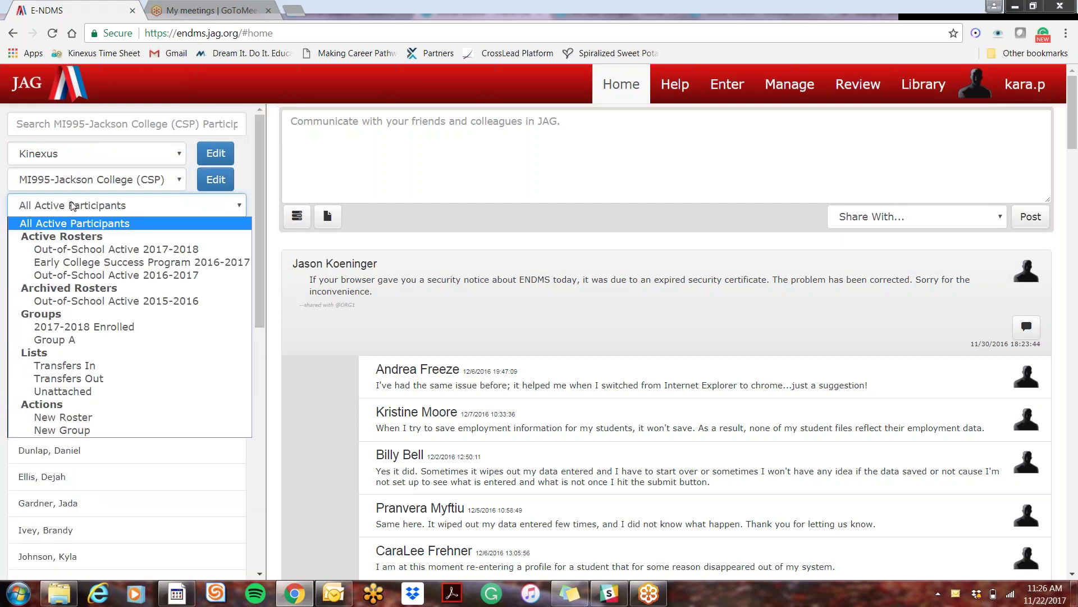
{"action": "left_click", "coordinate": [78, 275]}
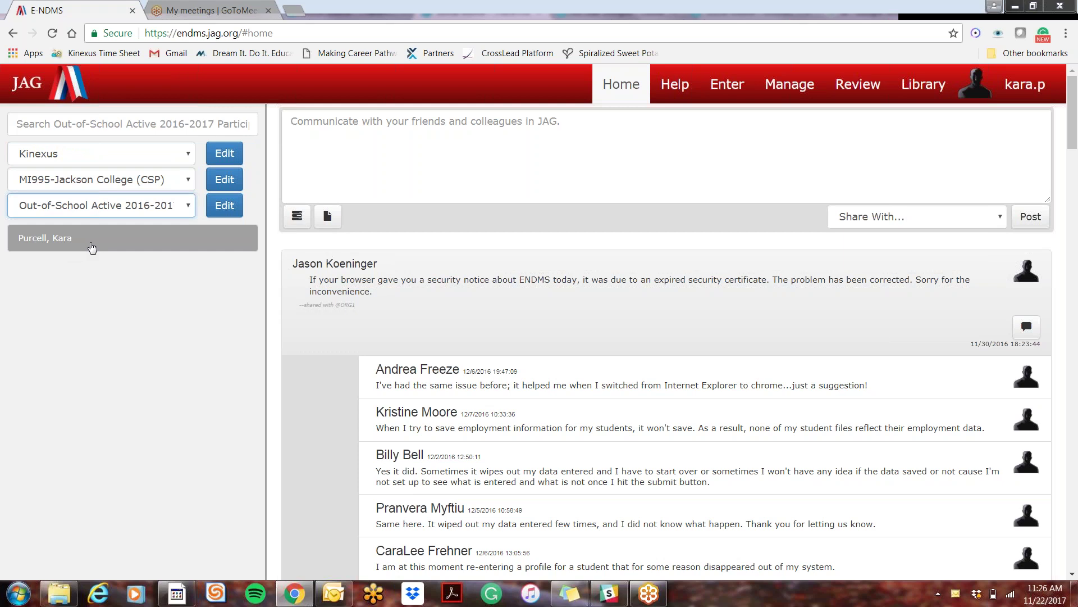
Open the student's contact record from the 2016-2017 roster
{"action": "left_click", "coordinate": [92, 211]}
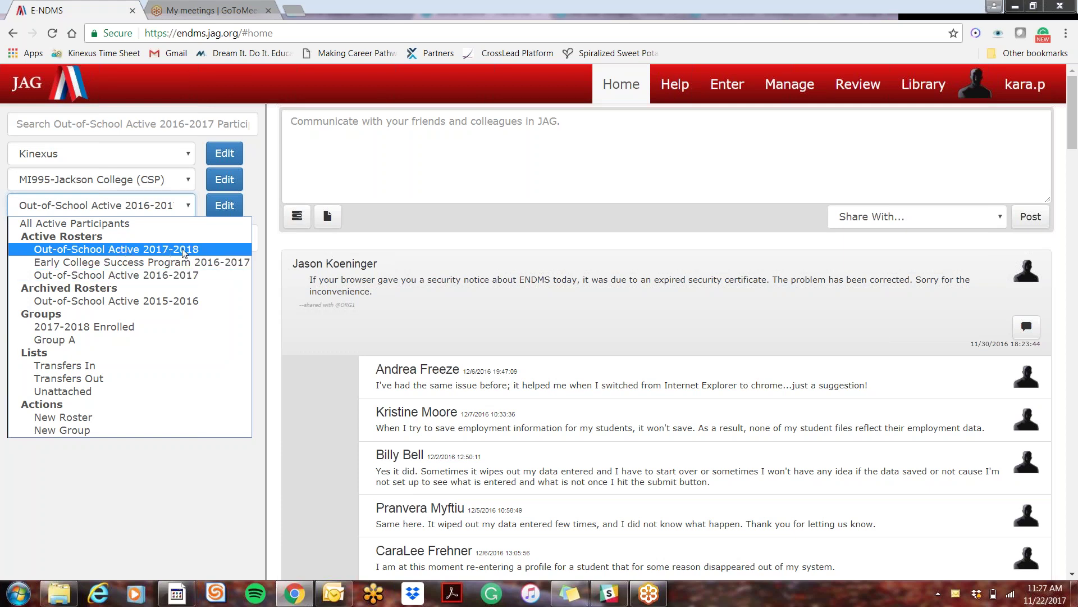
{"action": "left_click", "coordinate": [180, 279]}
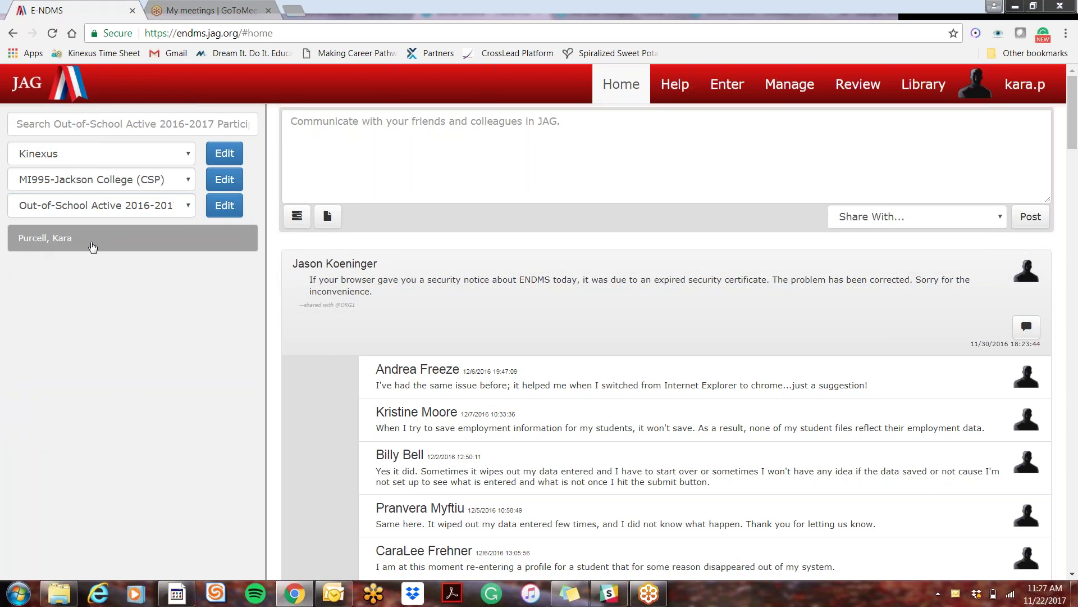
{"action": "left_click", "coordinate": [93, 247]}
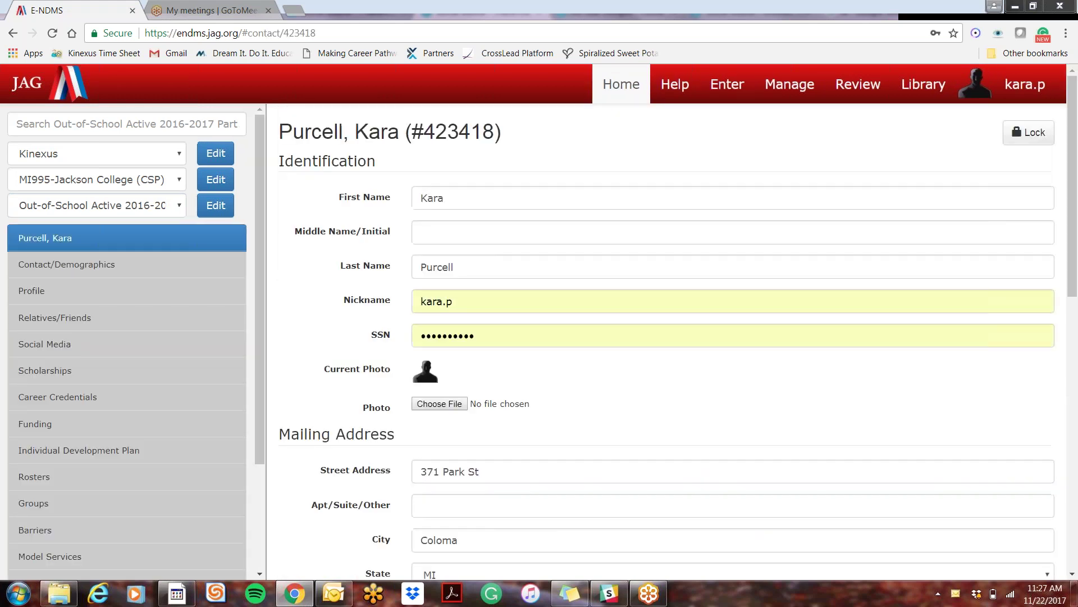
{"action": "left_click", "coordinate": [136, 207]}
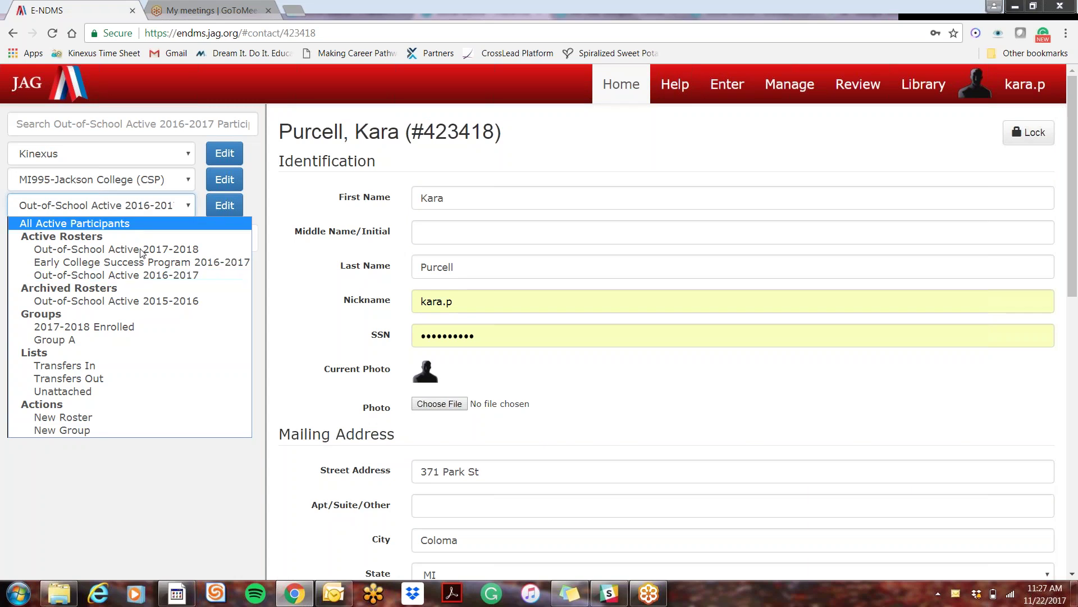
{"action": "left_click", "coordinate": [301, 281]}
{"action": "scroll", "coordinate": [304, 279], "scroll_direction": "down", "scroll_amount": 10}
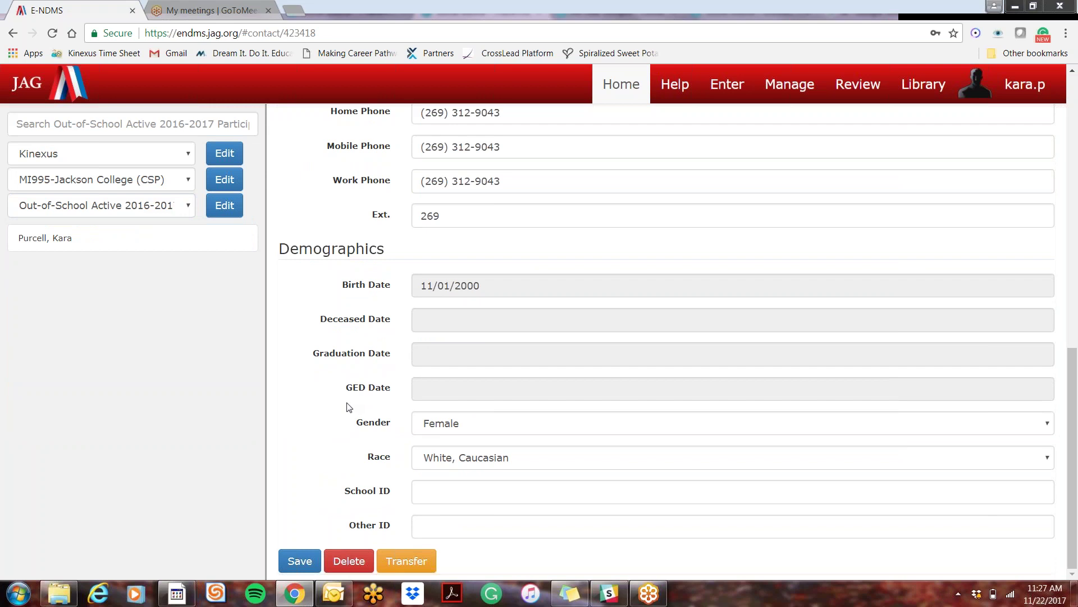
{"action": "scroll", "coordinate": [348, 406], "scroll_direction": "up", "scroll_amount": 10}
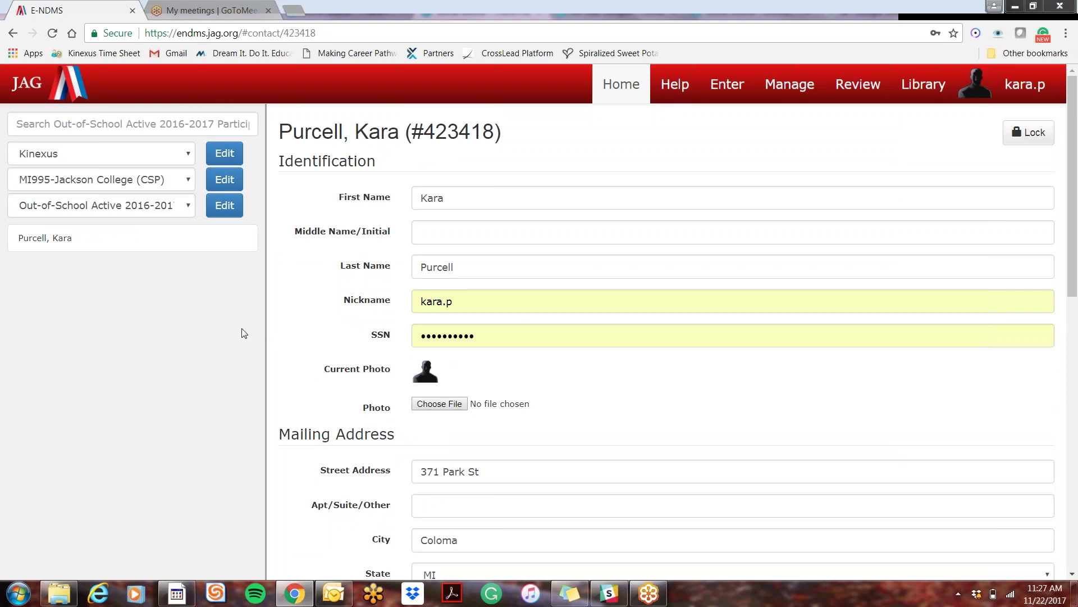
{"action": "left_click", "coordinate": [154, 212]}
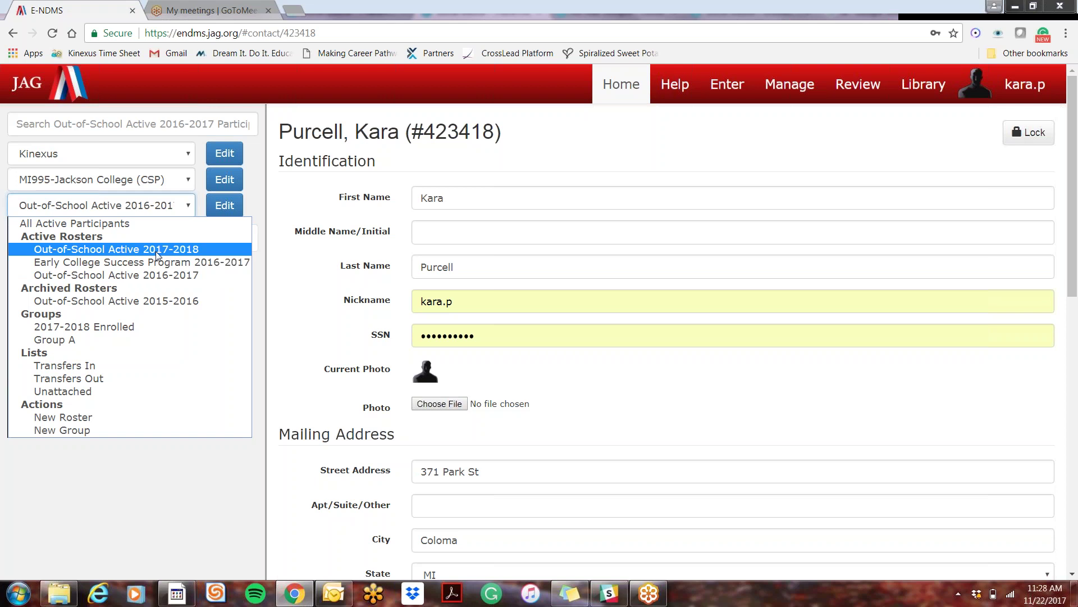
{"action": "left_click", "coordinate": [291, 277]}
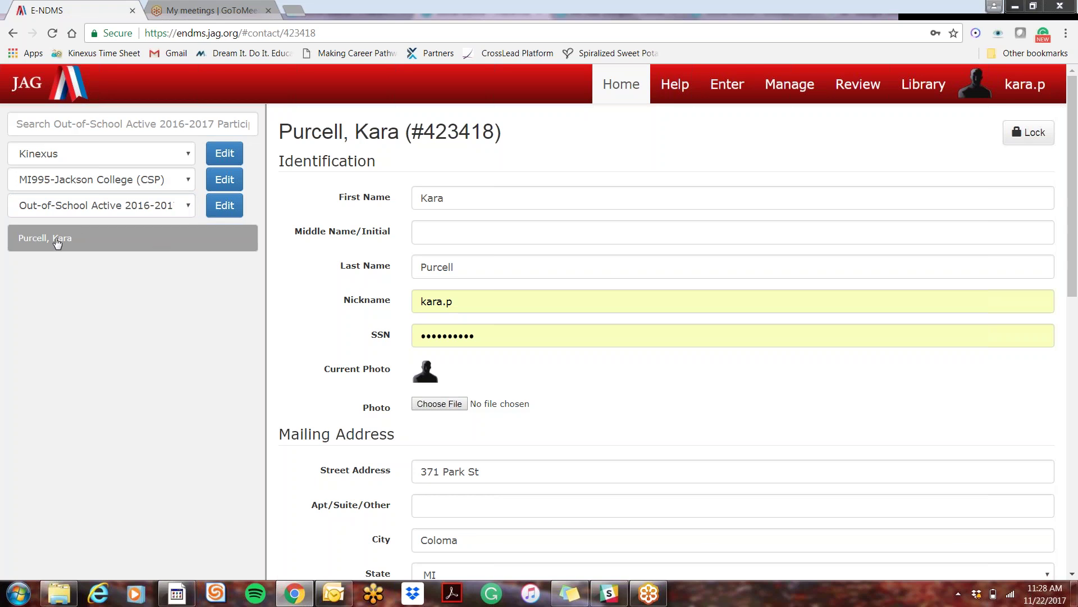
Go to the student's Roster Enrollment page listing her 2017-2018 and 2016-2017 rosters
{"action": "left_click", "coordinate": [224, 237]}
{"action": "left_click", "coordinate": [770, 201]}
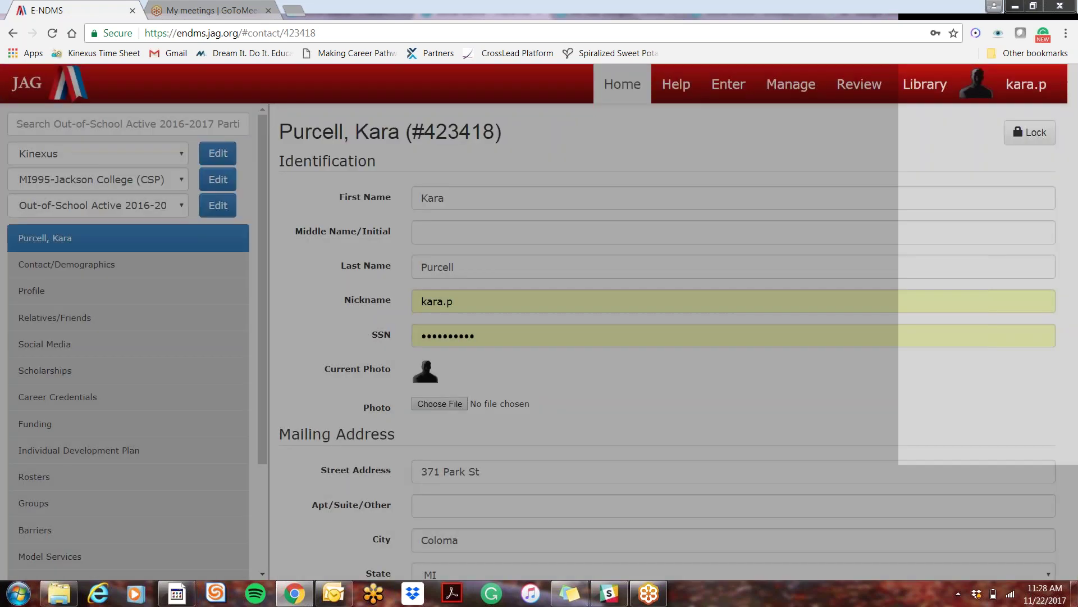
{"action": "scroll", "coordinate": [50, 311], "scroll_direction": "down", "scroll_amount": 1}
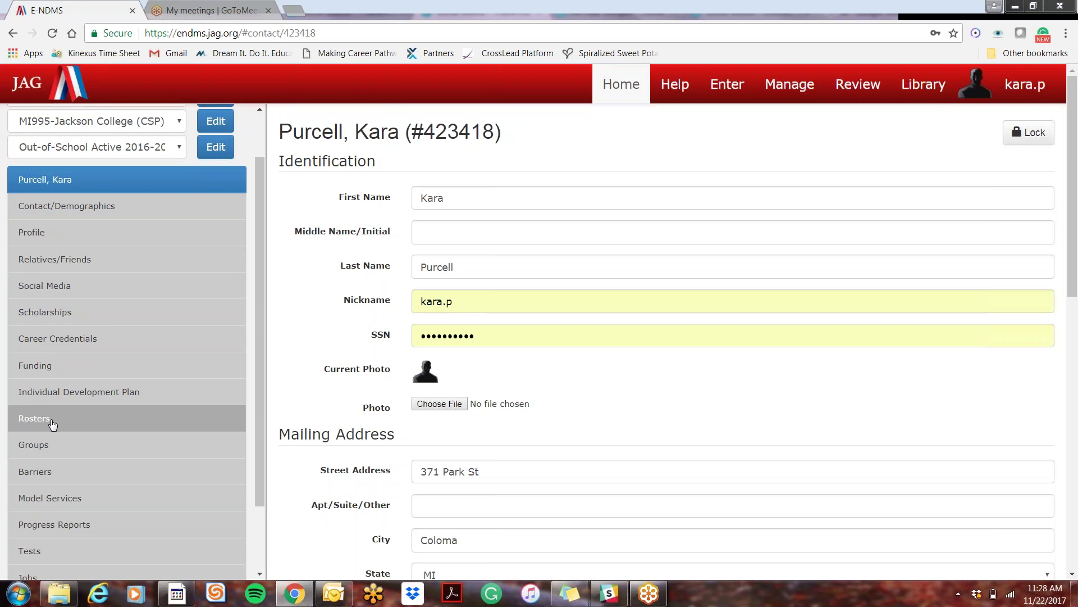
{"action": "left_click", "coordinate": [30, 426]}
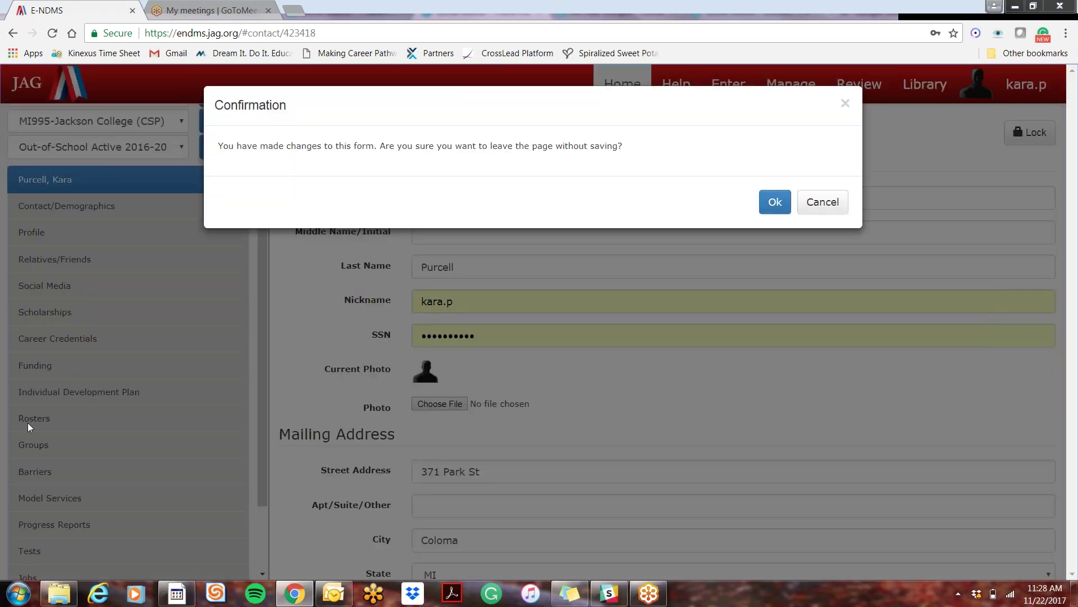
{"action": "left_click", "coordinate": [774, 201]}
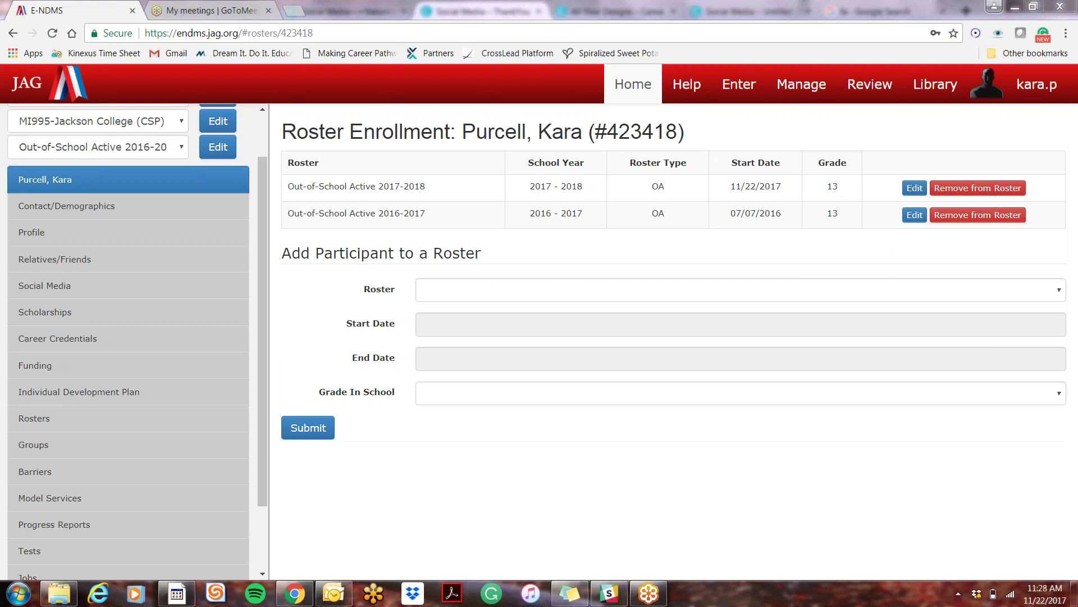
Remove the student from the Out-of-School Active 2017-2018 roster and return to her contact record
{"action": "left_click", "coordinate": [978, 188]}
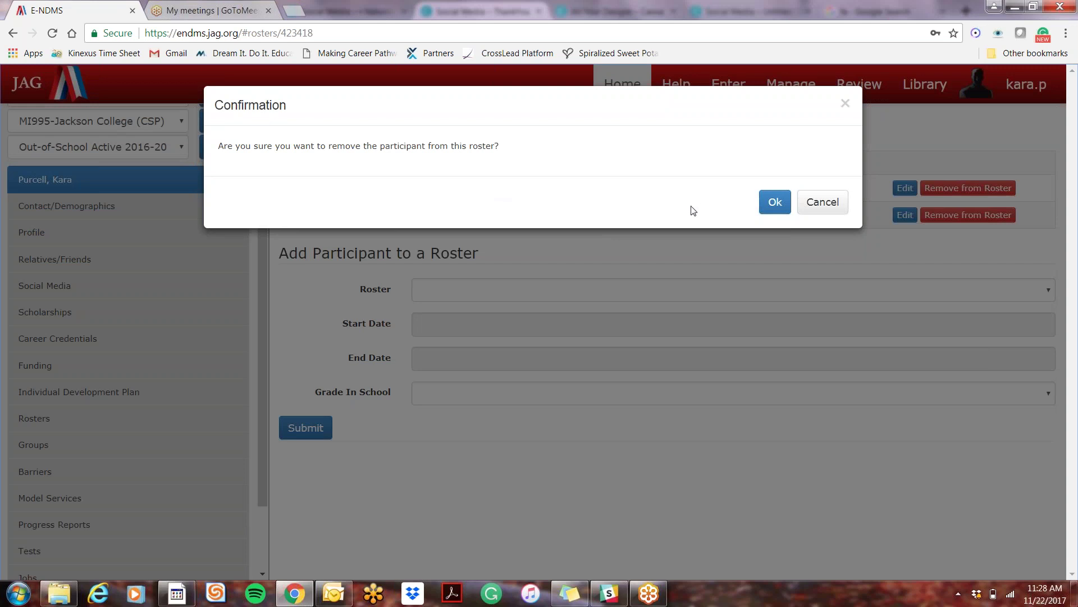
{"action": "left_click", "coordinate": [761, 210]}
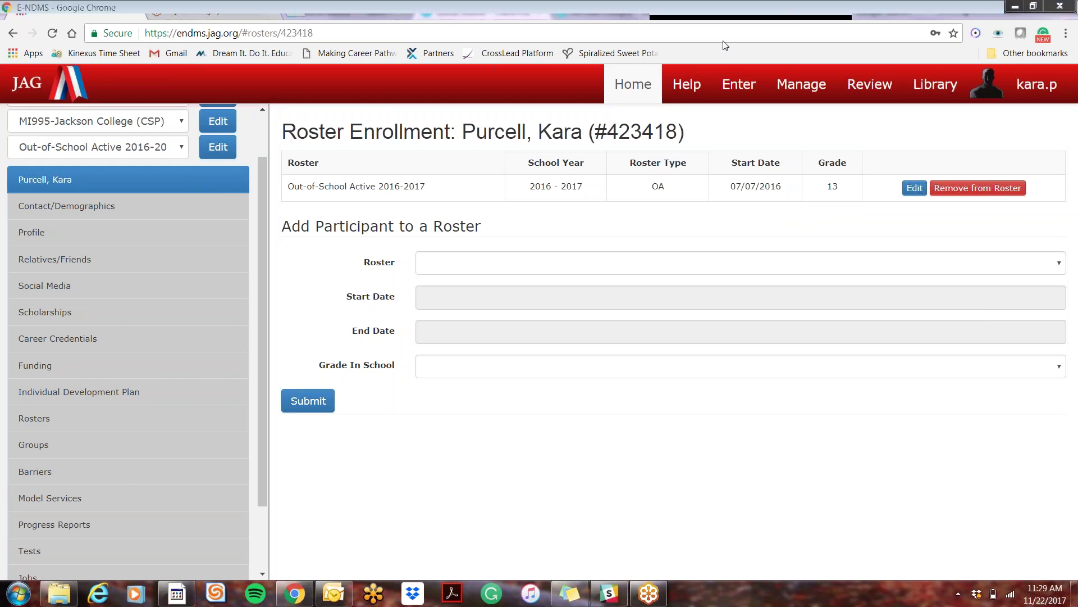
{"action": "left_click", "coordinate": [236, 189]}
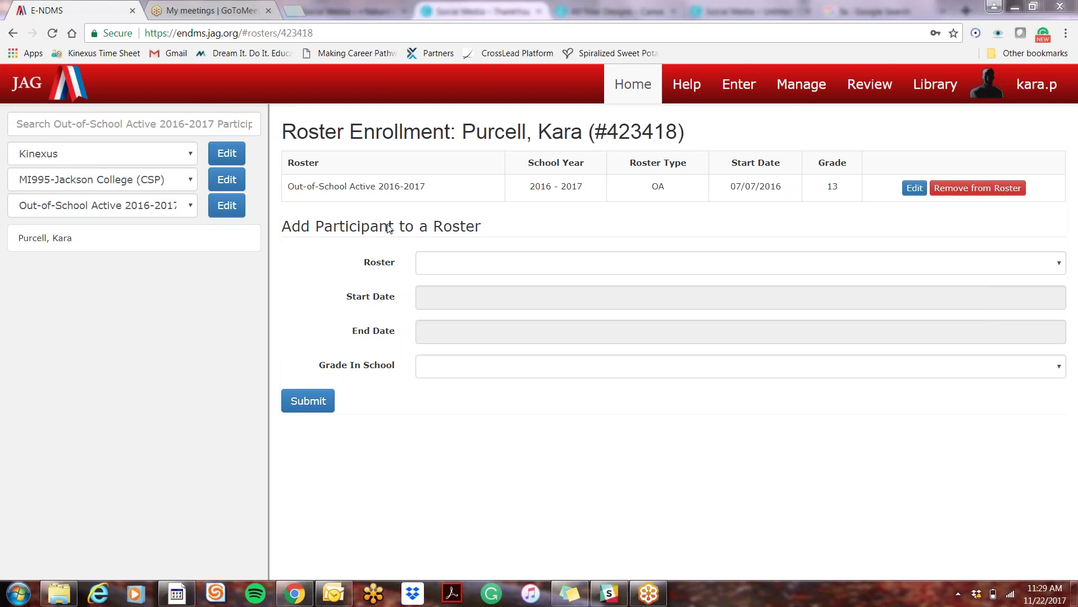
{"action": "left_click", "coordinate": [195, 246]}
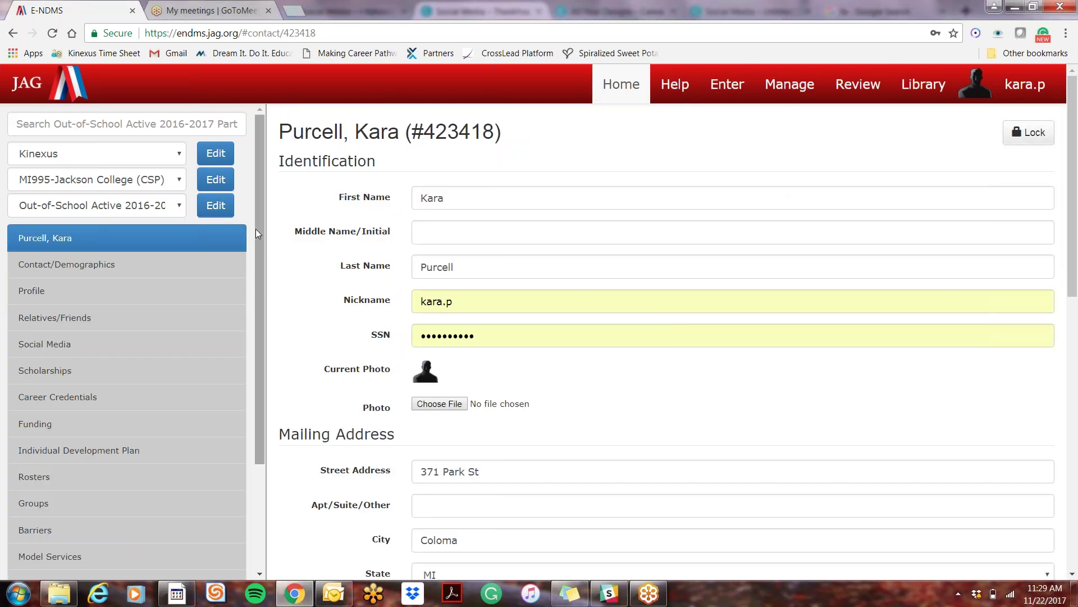
Delete the participant's entire profile from the bottom of her record and confirm with Ok
{"action": "scroll", "coordinate": [338, 261], "scroll_direction": "down", "scroll_amount": 10}
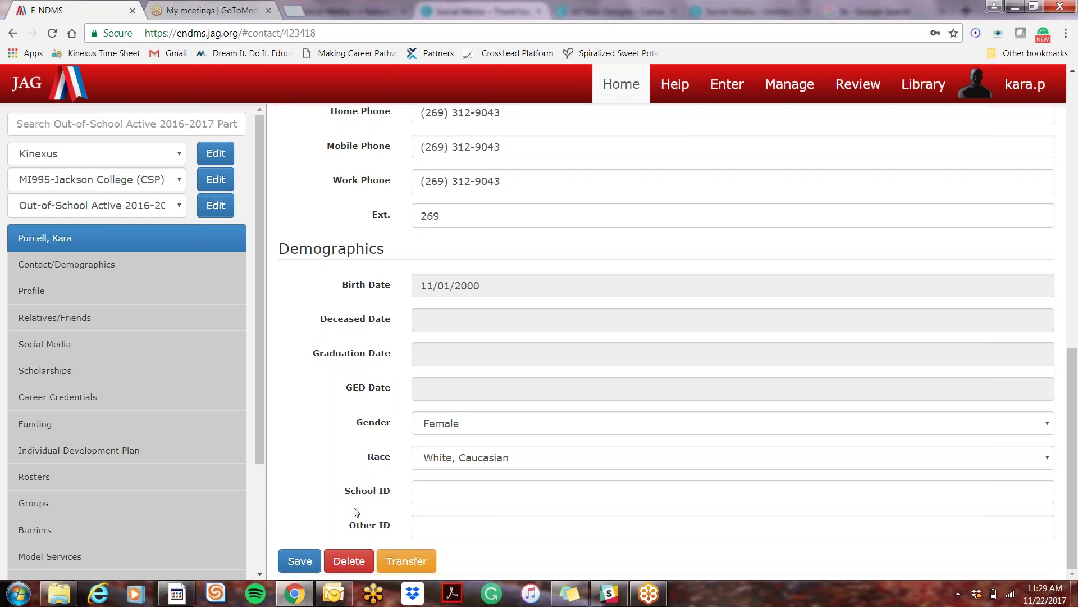
{"action": "left_click_drag", "start_coordinate": [258, 405], "coordinate": [261, 280]}
{"action": "left_click", "coordinate": [354, 564]}
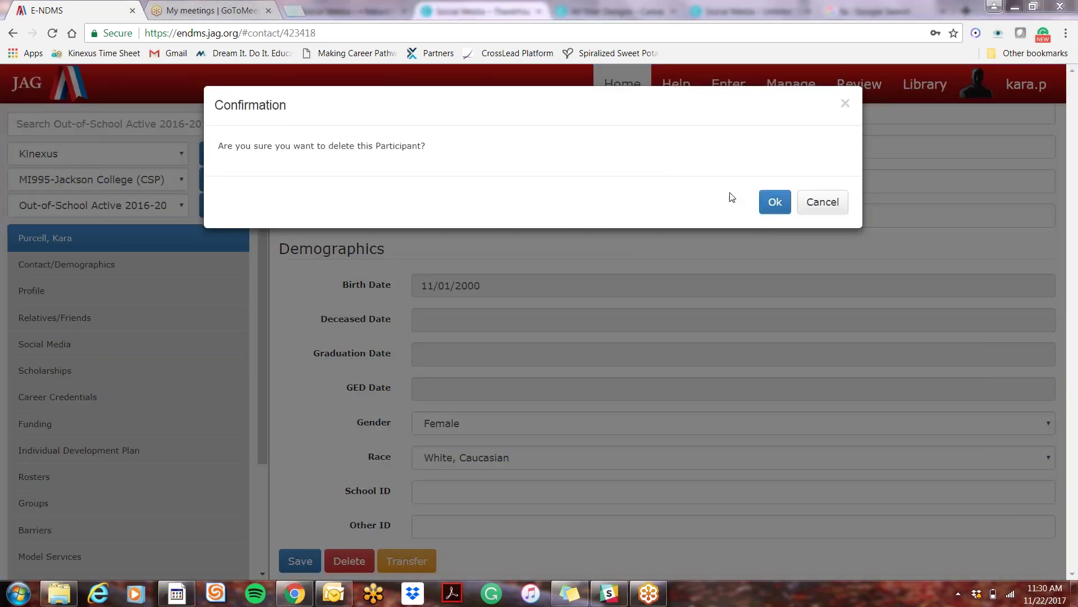
{"action": "left_click", "coordinate": [774, 202]}
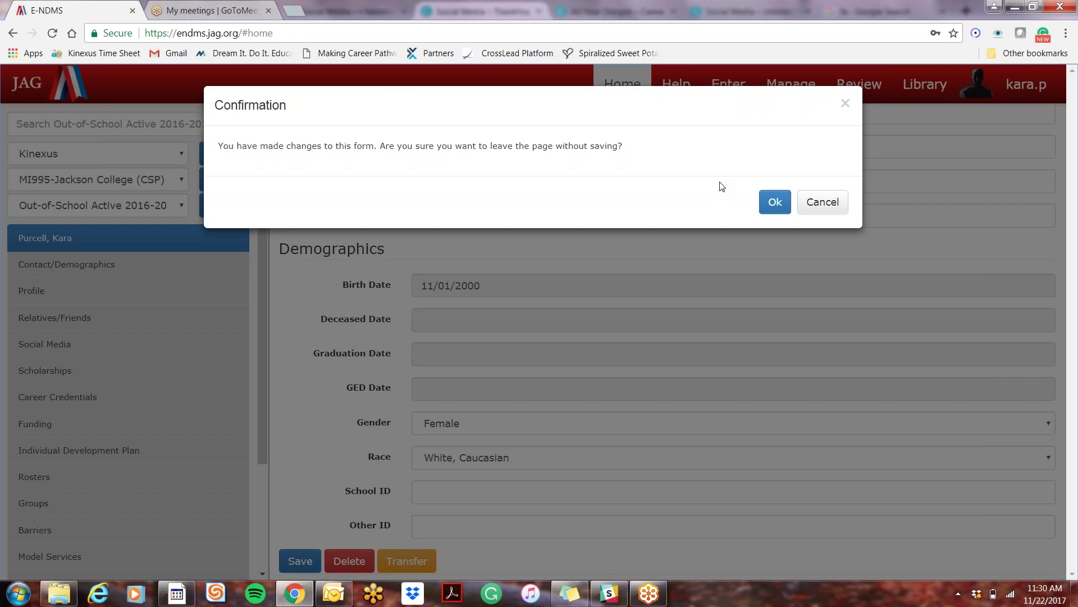
Dismiss the remaining confirmation prompt and return to the home page
{"action": "left_click", "coordinate": [775, 203]}
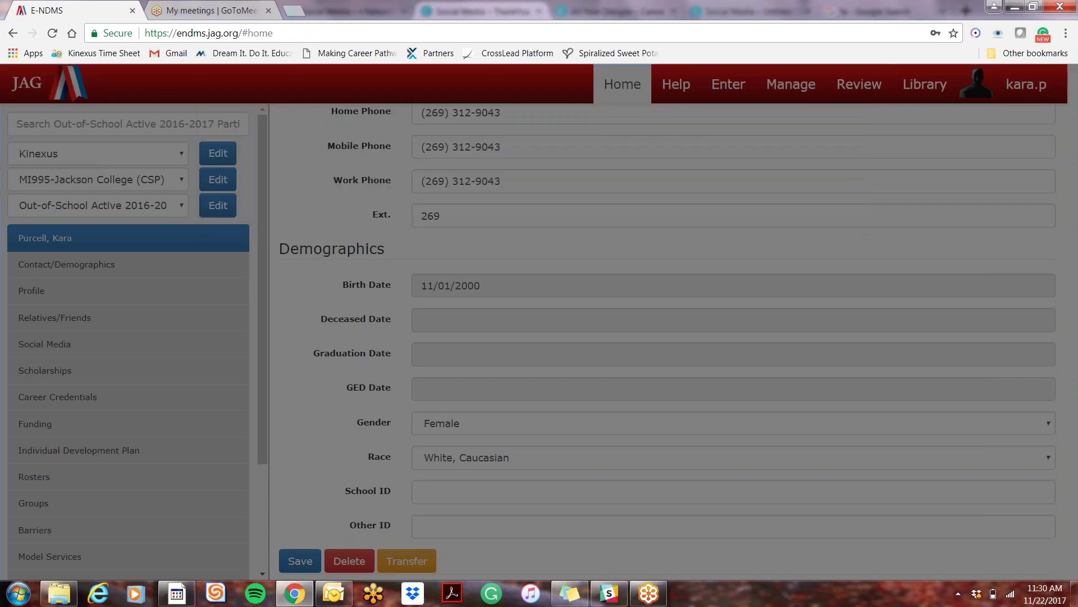
{"action": "scroll", "coordinate": [325, 356], "scroll_direction": "down", "scroll_amount": 5}
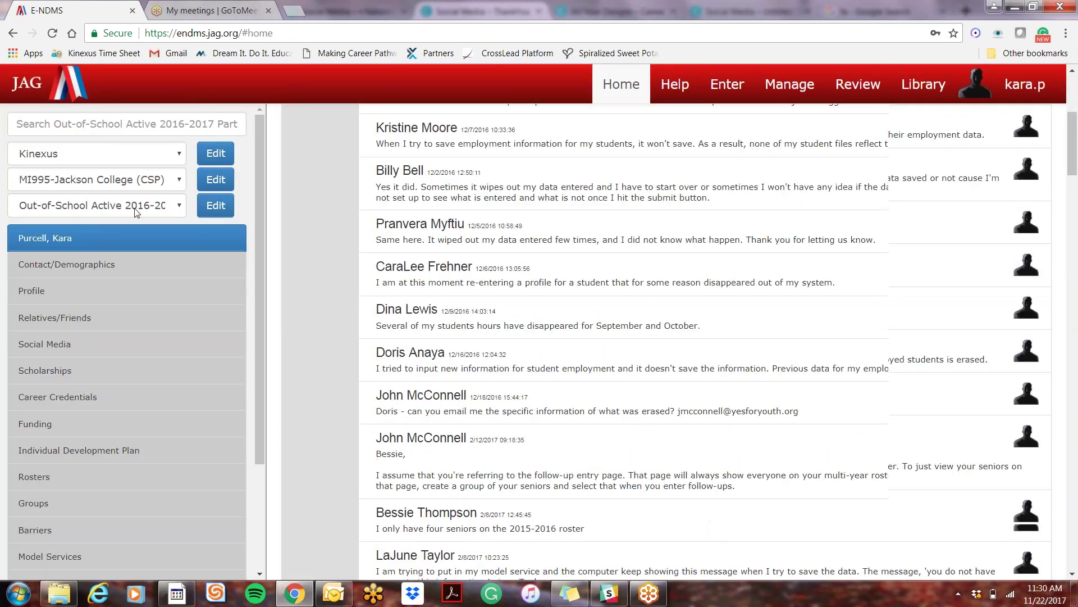
{"action": "left_click", "coordinate": [103, 212]}
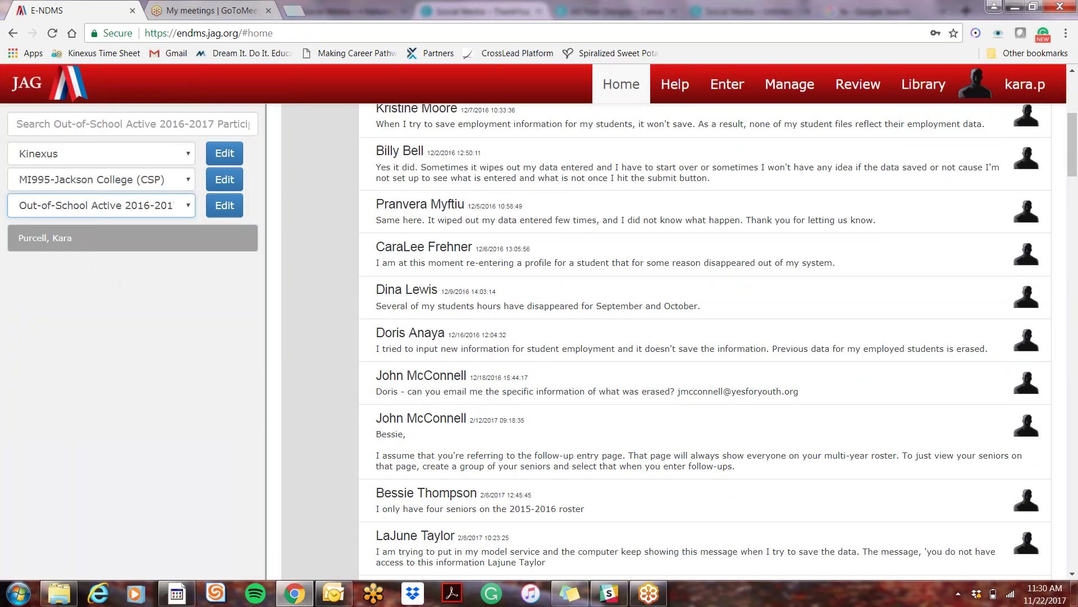
{"action": "left_click", "coordinate": [88, 242]}
Switch the roster to Out-of-School Active 2017-2018, back to 2016-2017, and return Home
{"action": "left_click", "coordinate": [109, 209]}
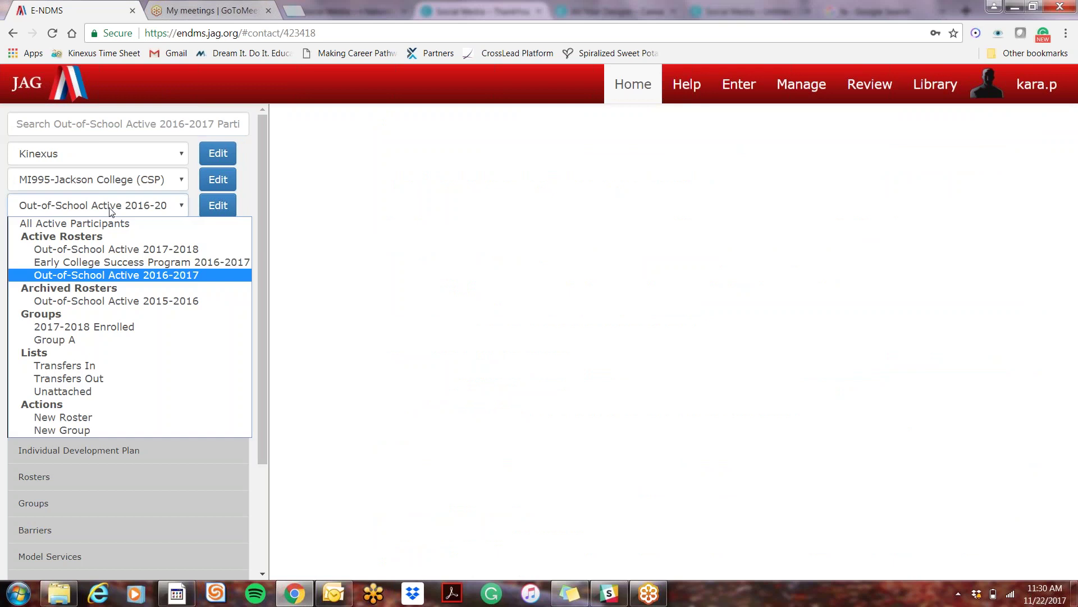
{"action": "left_click", "coordinate": [112, 247]}
{"action": "left_click", "coordinate": [103, 205]}
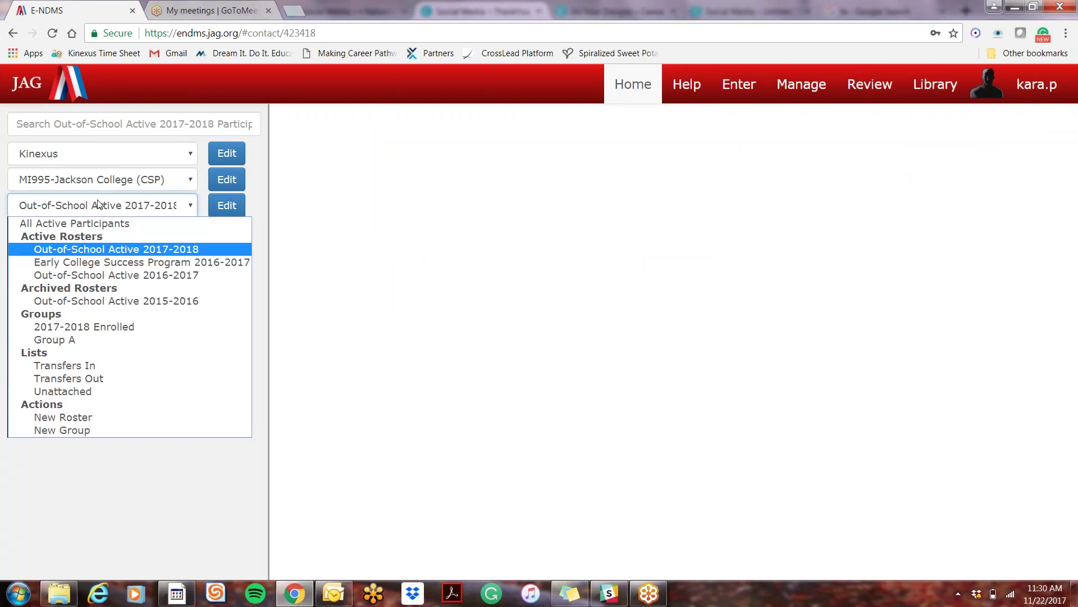
{"action": "left_click", "coordinate": [106, 275]}
{"action": "left_click", "coordinate": [632, 84]}
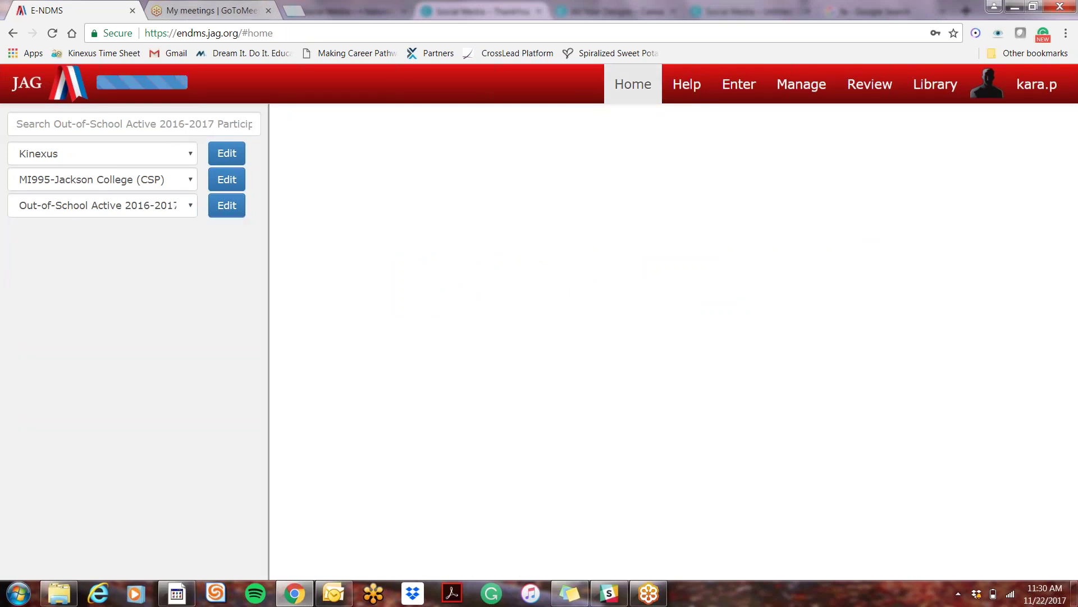
Check the 2016-2017 roster list to confirm it no longer lists the participant
{"action": "left_click", "coordinate": [122, 206]}
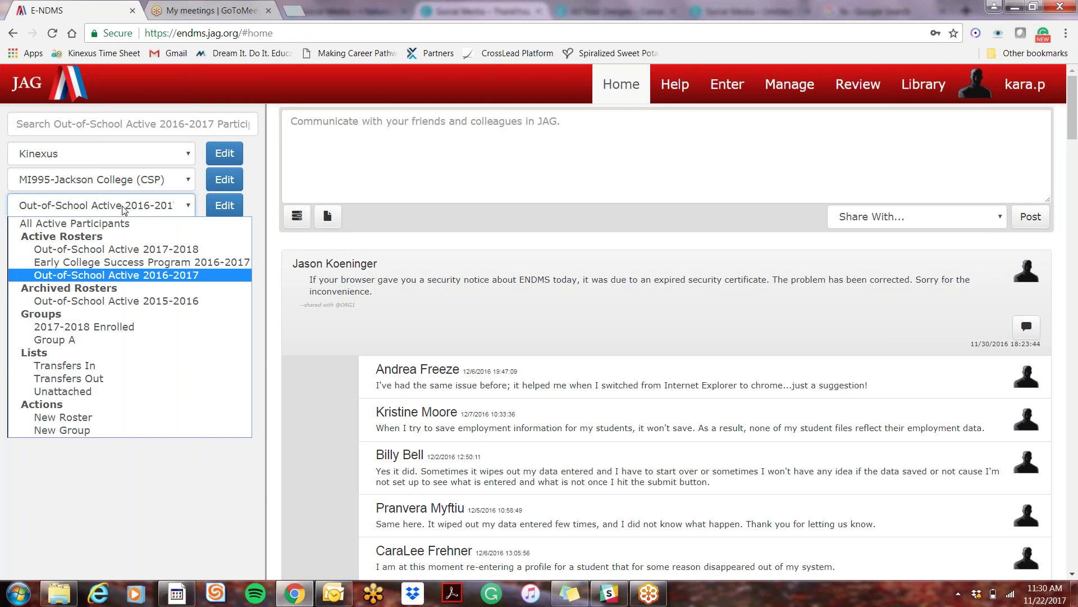
{"action": "left_click", "coordinate": [131, 275]}
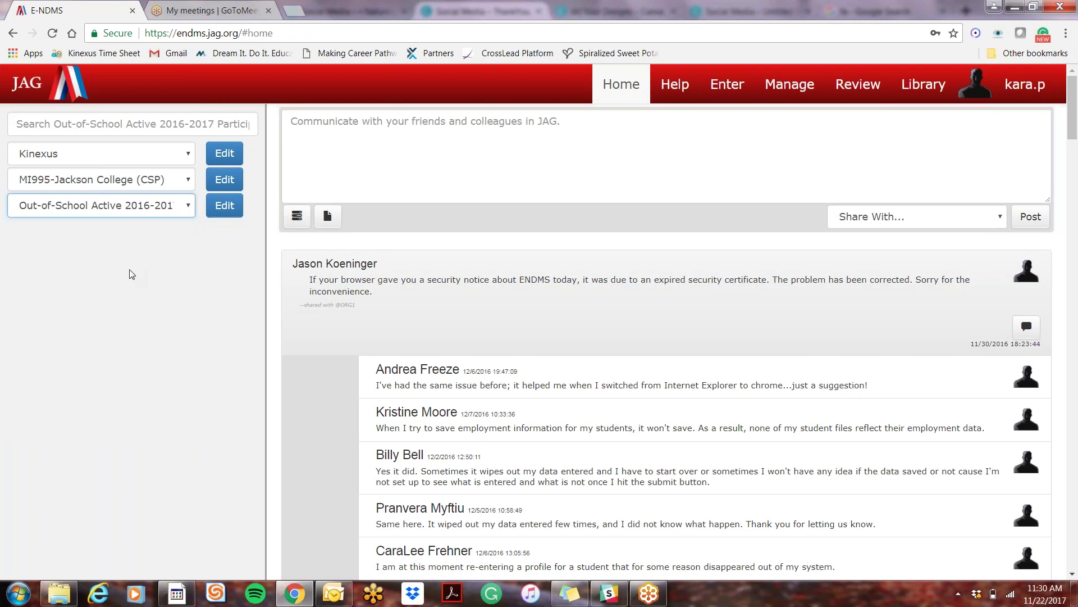
{"action": "scroll", "coordinate": [321, 360], "scroll_direction": "down", "scroll_amount": 15}
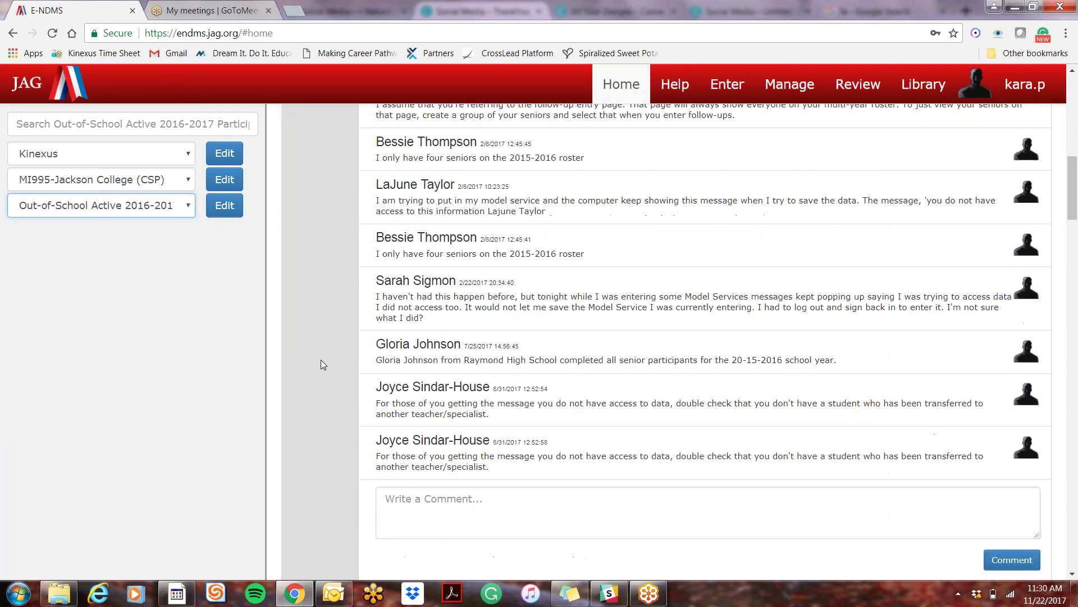
{"action": "scroll", "coordinate": [322, 364], "scroll_direction": "up", "scroll_amount": 15}
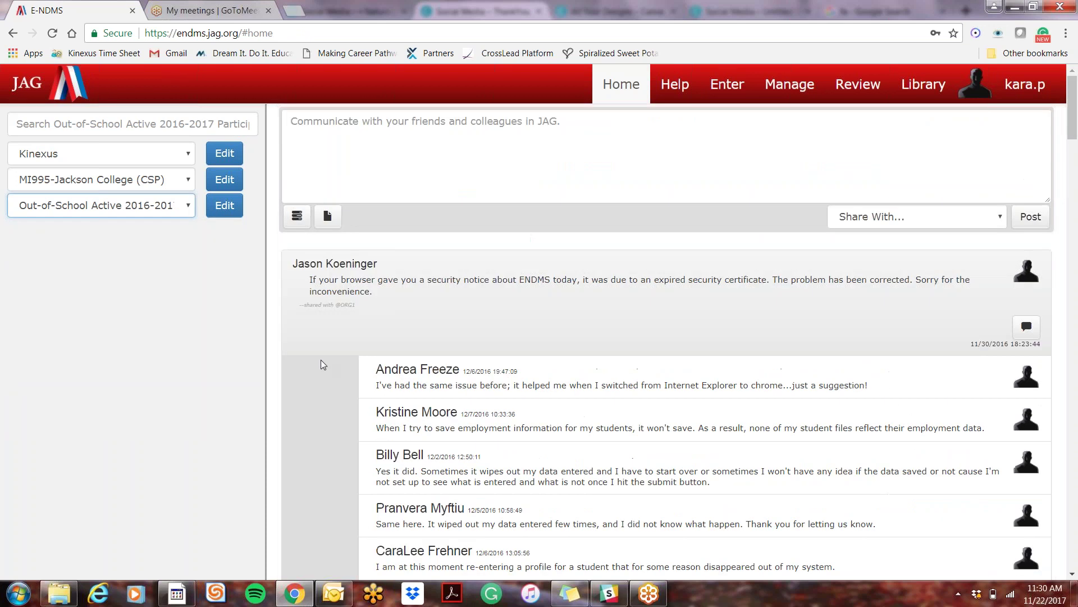
{"action": "left_click", "coordinate": [152, 203]}
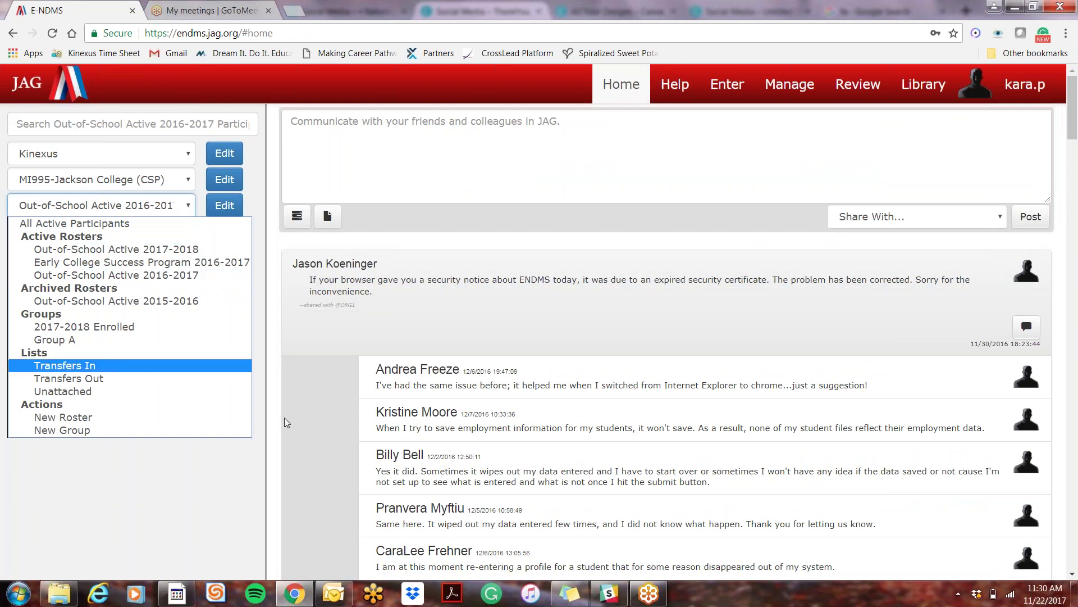
{"action": "left_click", "coordinate": [296, 443]}
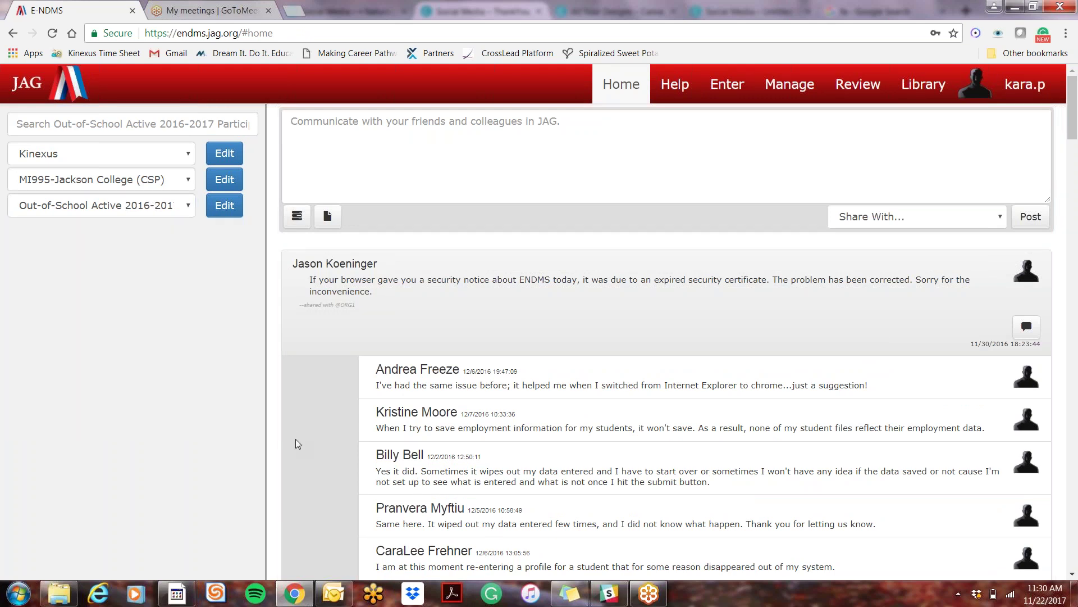